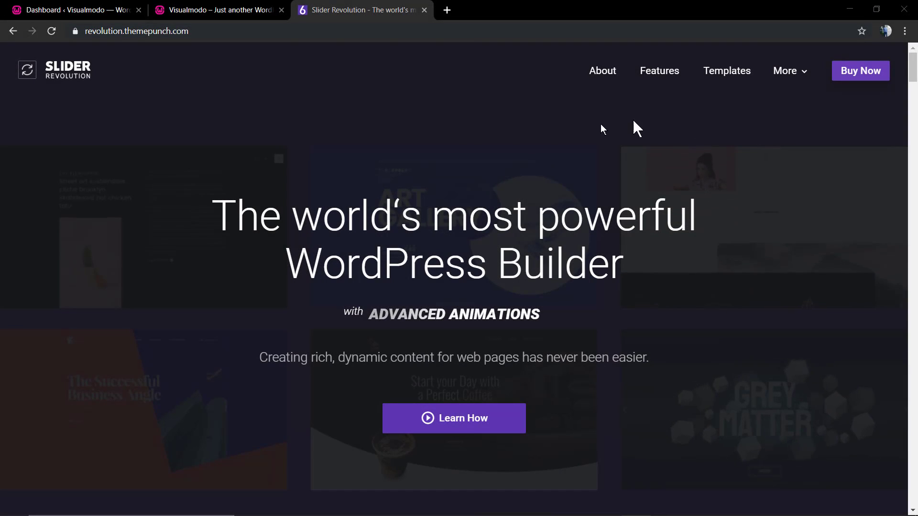
- Browse the Slider Revolution homepage, then switch to the local Visualmodo site showing the BEAUTIFULLY UNIQUE slider
scroll(219, 341, "down", 2)
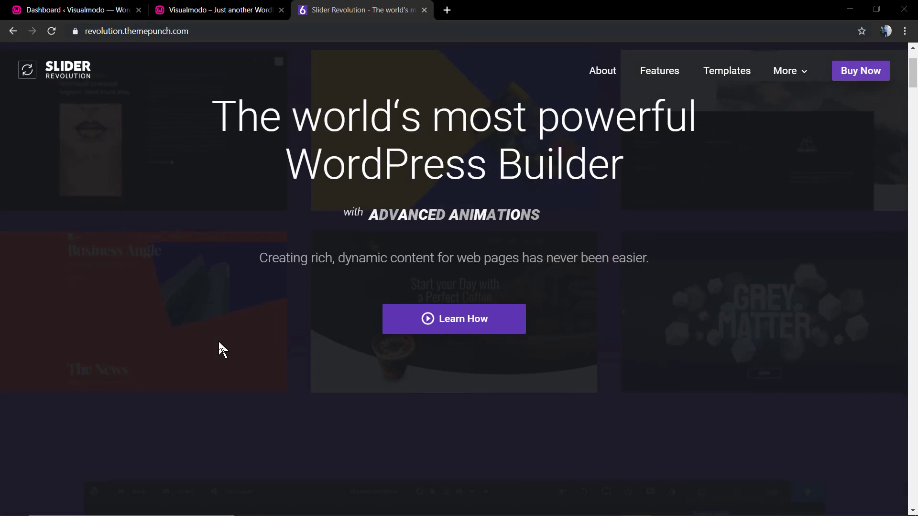
scroll(219, 341, "down", 4)
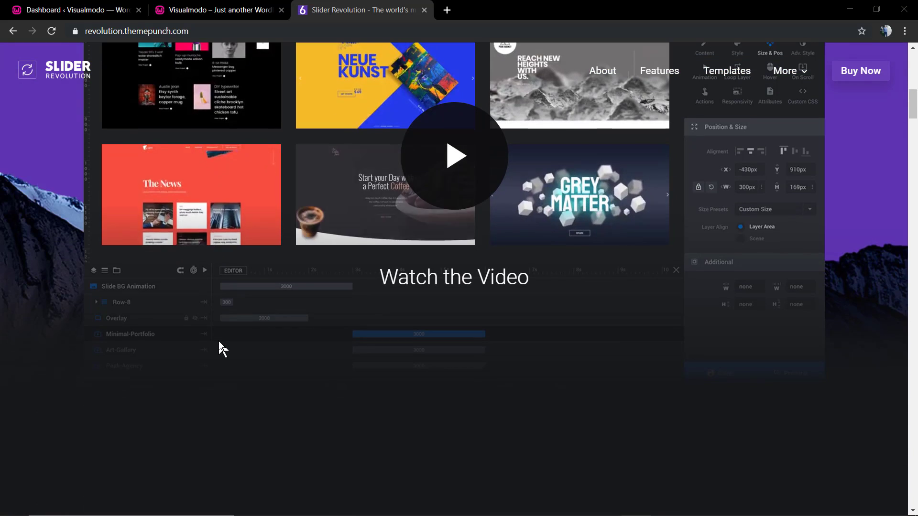
scroll(219, 340, "up", 4)
scroll(219, 340, "down", 2)
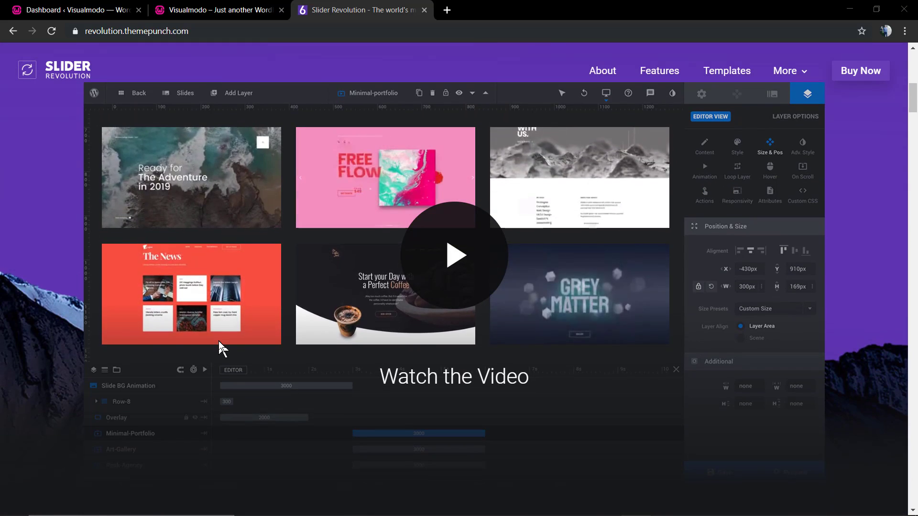
scroll(219, 340, "up", 2)
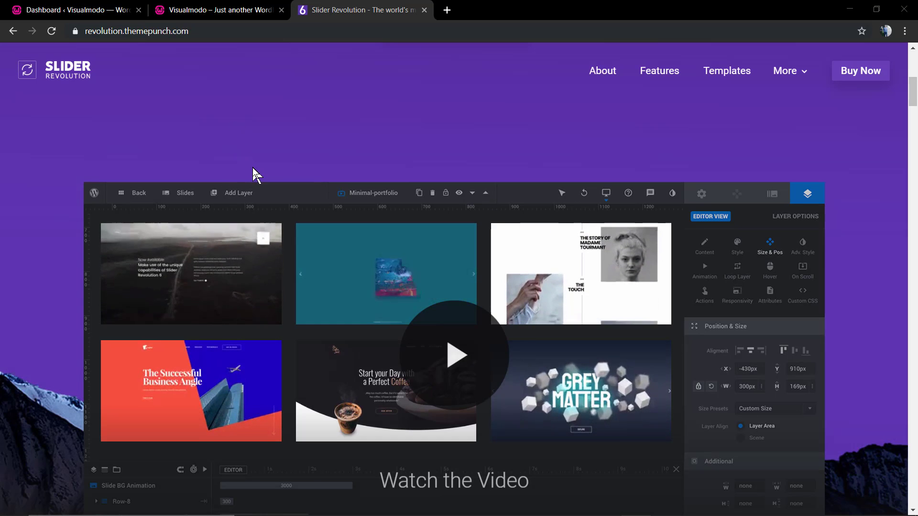
left_click(225, 9)
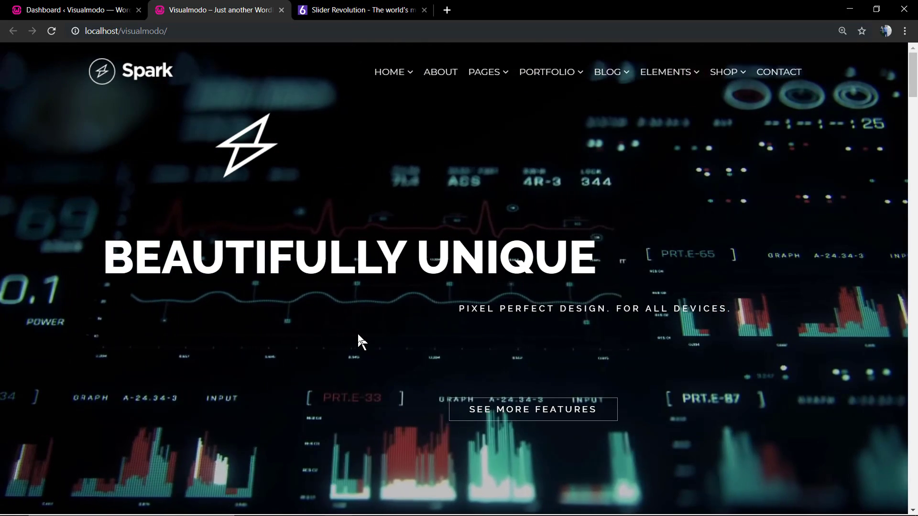
- Open the WordPress admin dashboard and scroll the sidebar toward Slider Revolution
left_click(102, 5)
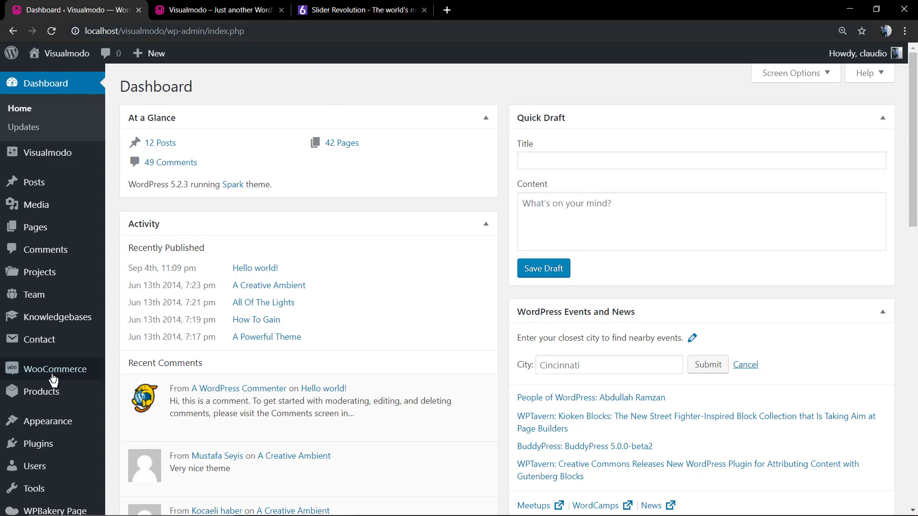
scroll(50, 397, "down", 4)
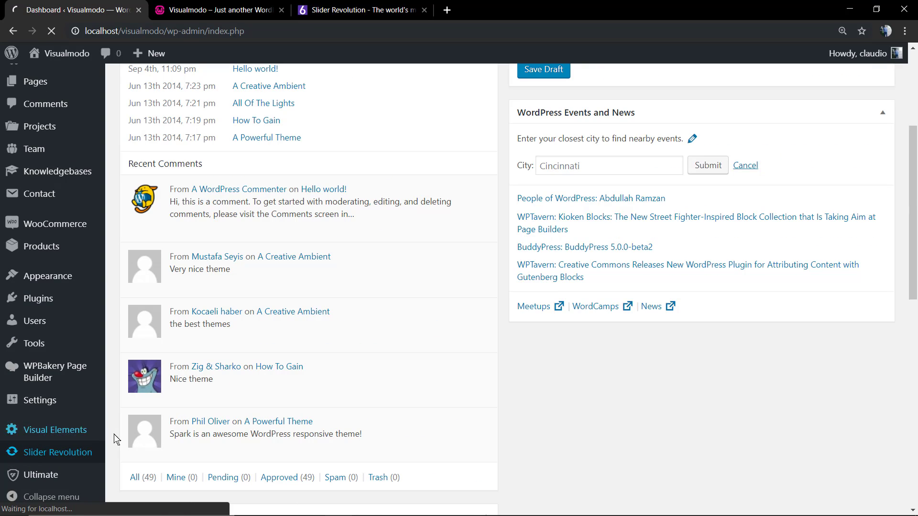
- From the Slider Revolution page, edit the Home module and zoom the browser out so the editor fits
left_click(48, 452)
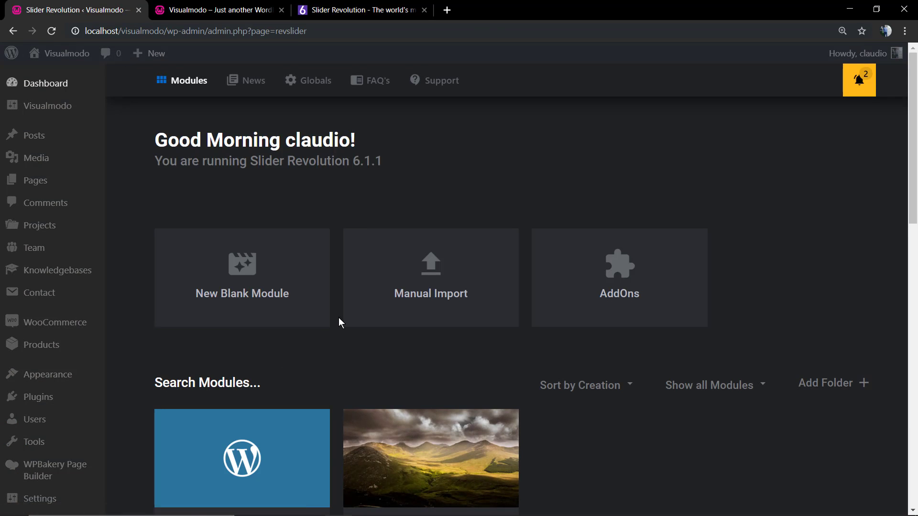
scroll(339, 318, "down", 2)
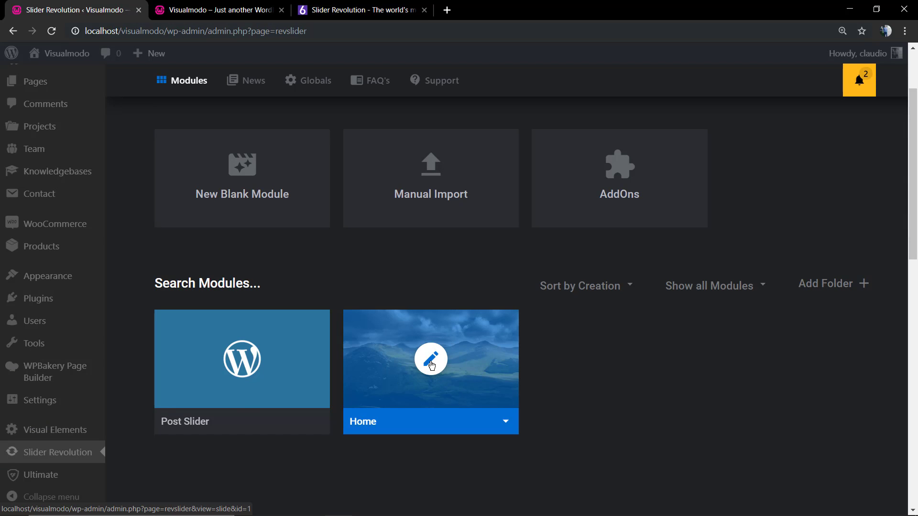
left_click(431, 364)
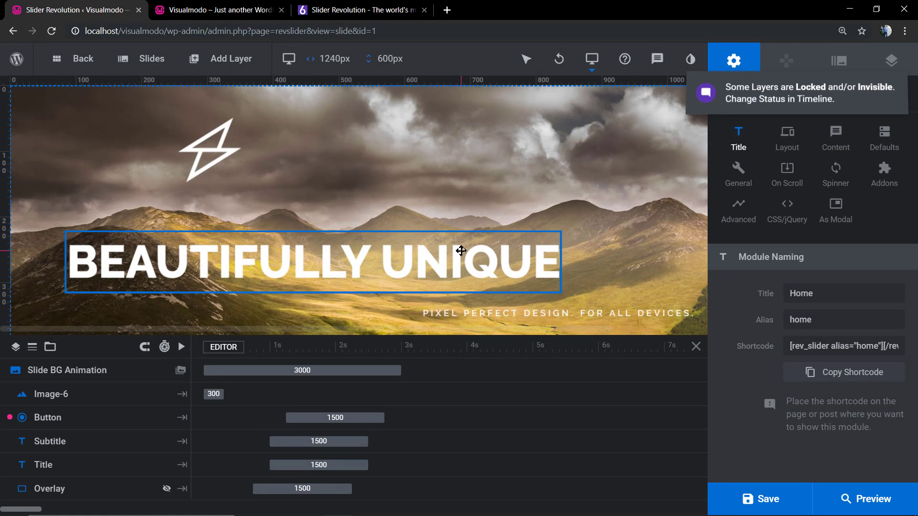
key("ctrl+minus")
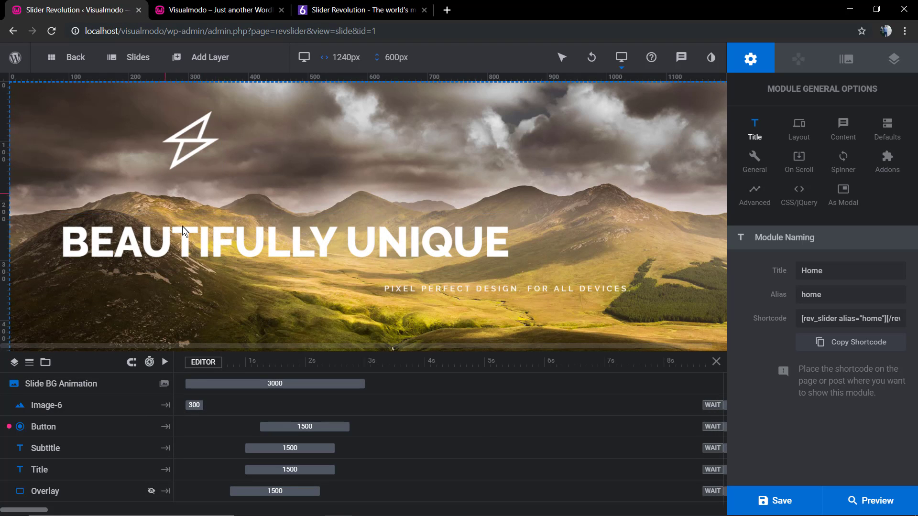
- Centre the BEAUTIFULLY UNIQUE title layer vertically and horizontally using Size & Pos alignment
left_click(257, 246)
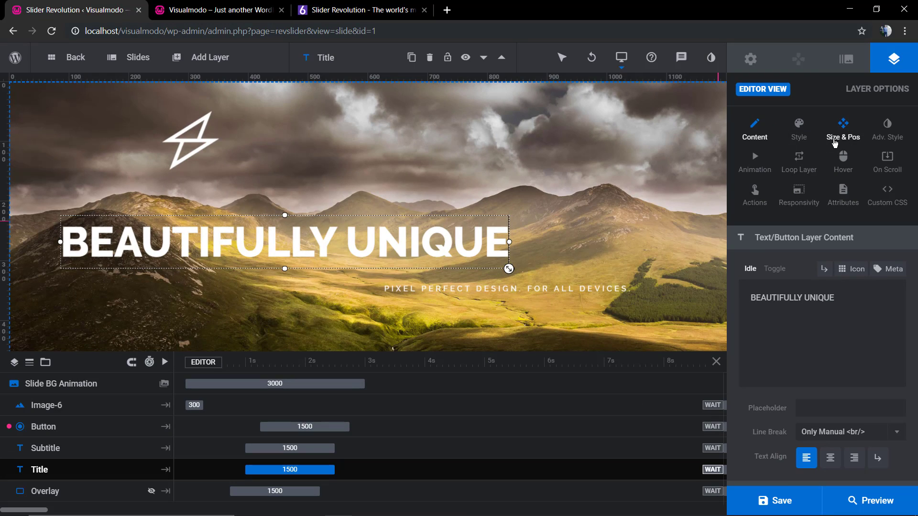
left_click(831, 147)
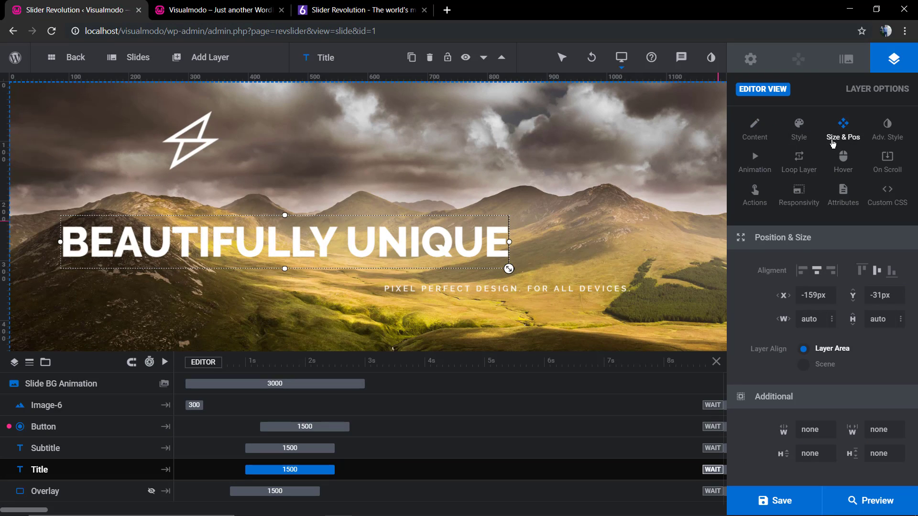
left_click(878, 277)
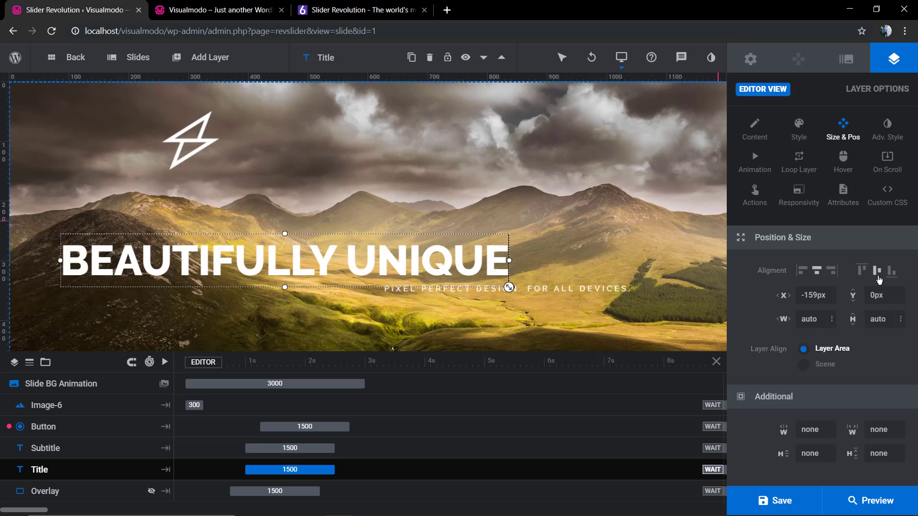
left_click(818, 271)
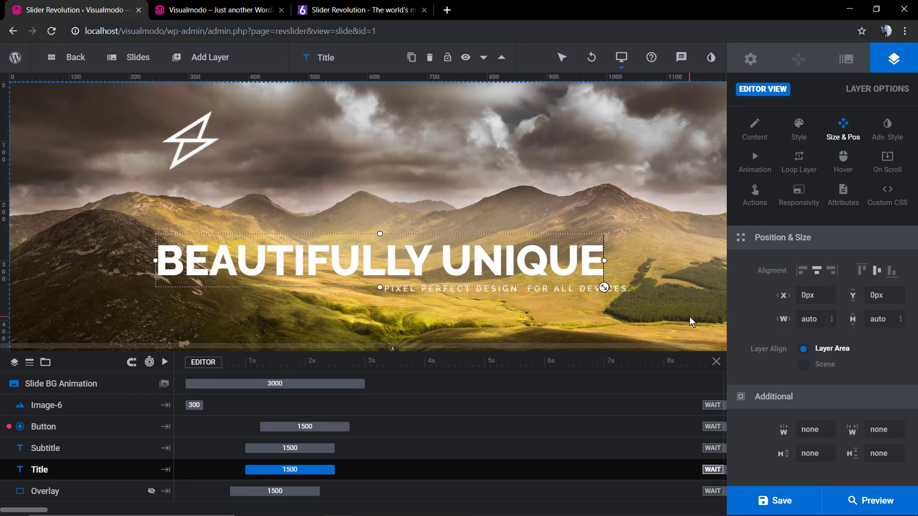
- Nudge the title upward to a vertical offset of -20px
left_click_drag(429, 261, 429, 260)
key("Up")
key("Up")
key("Up")
key("Up")
key("Up")
key("Up")
key("Up")
key("Up")
key("Up")
key("Up")
key("Up")
key("Up")
key("Up")
key("Up")
key("Up")
key("Up")
key("Up")
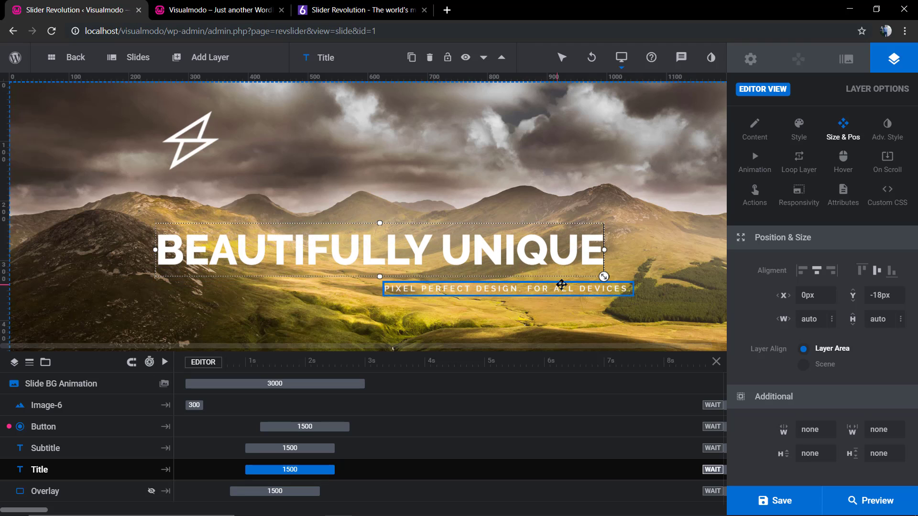
key("Up")
key("Up")
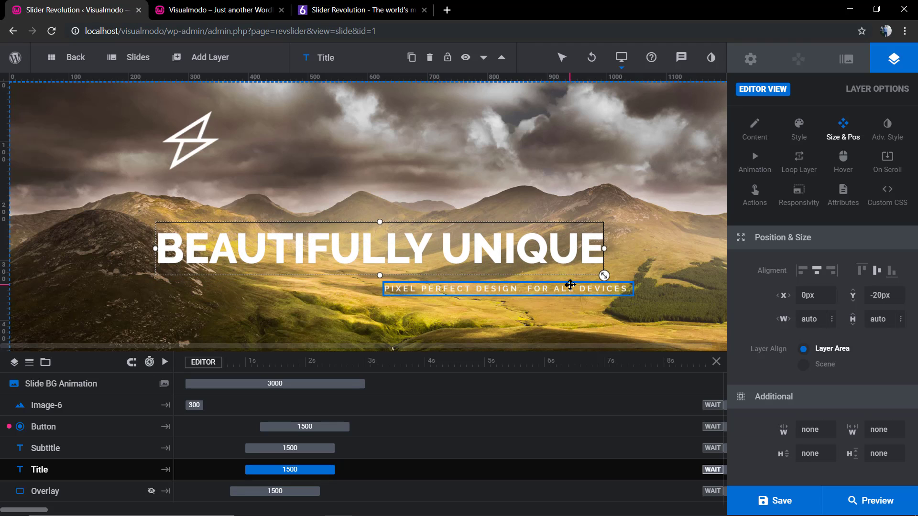
left_click(646, 264)
left_click(547, 248)
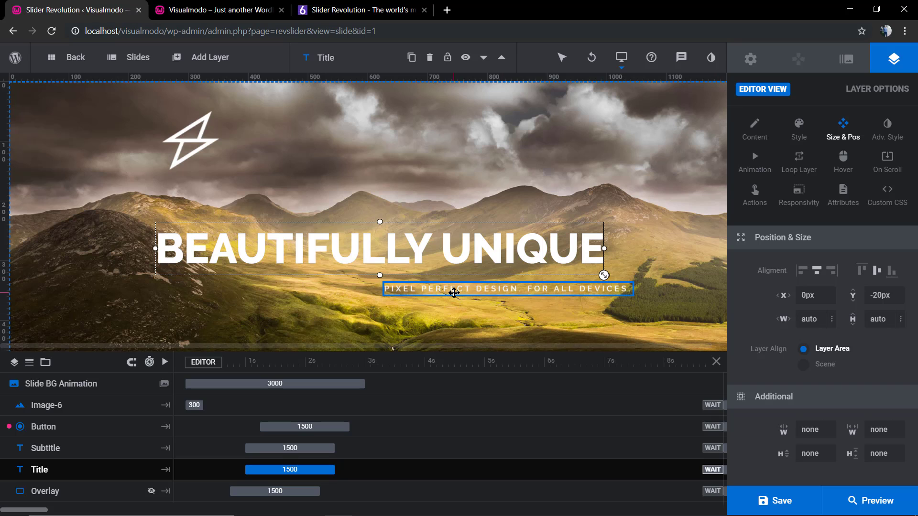
- Centre the PIXEL PERFECT DESIGN subtitle, then move SEE MORE FEATURES beneath it, centred at X 0, Y 200px
left_click(454, 293)
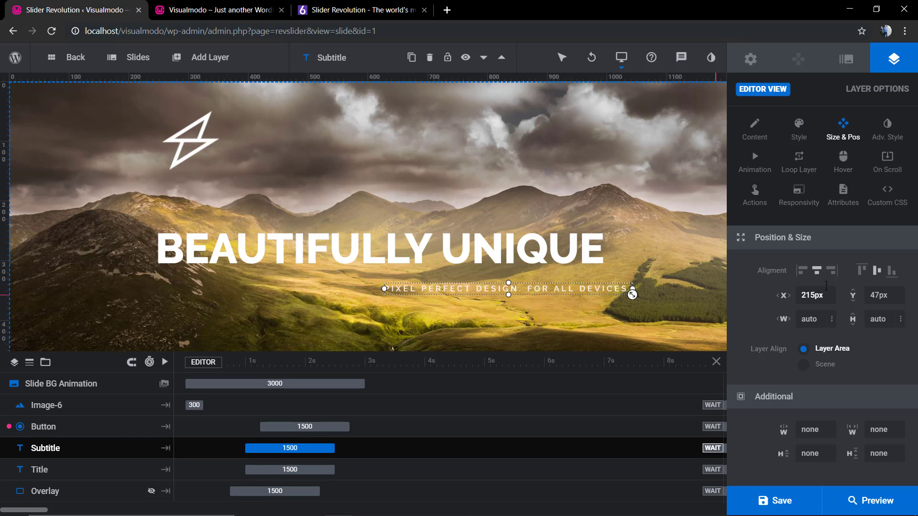
left_click(816, 273)
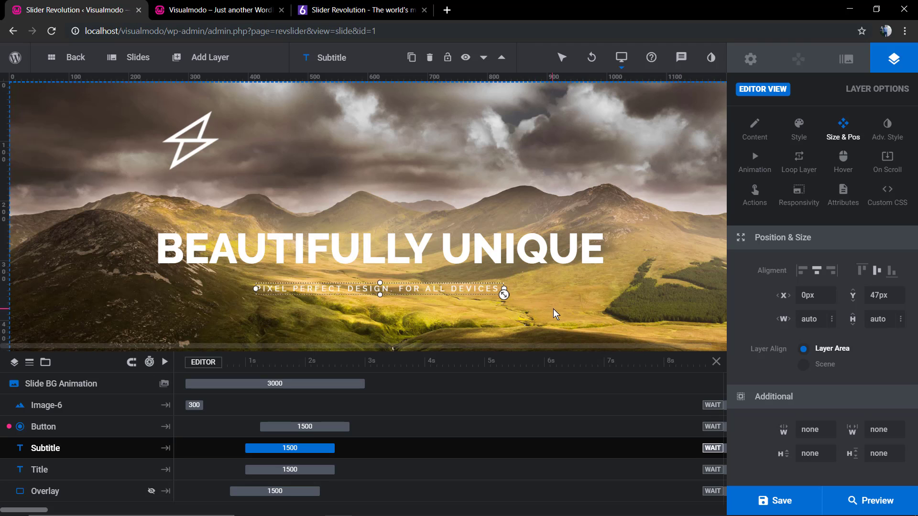
scroll(435, 293, "down", 2)
left_click(427, 294)
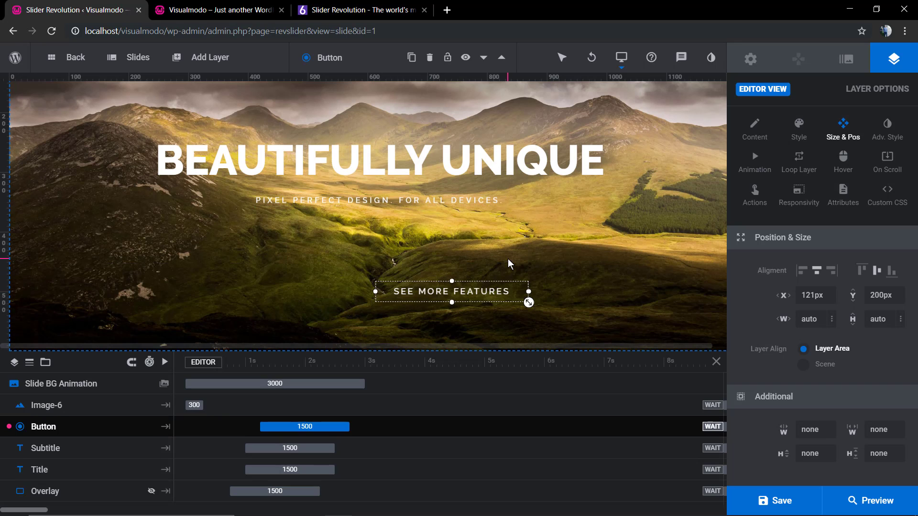
left_click_drag(445, 299, 401, 254)
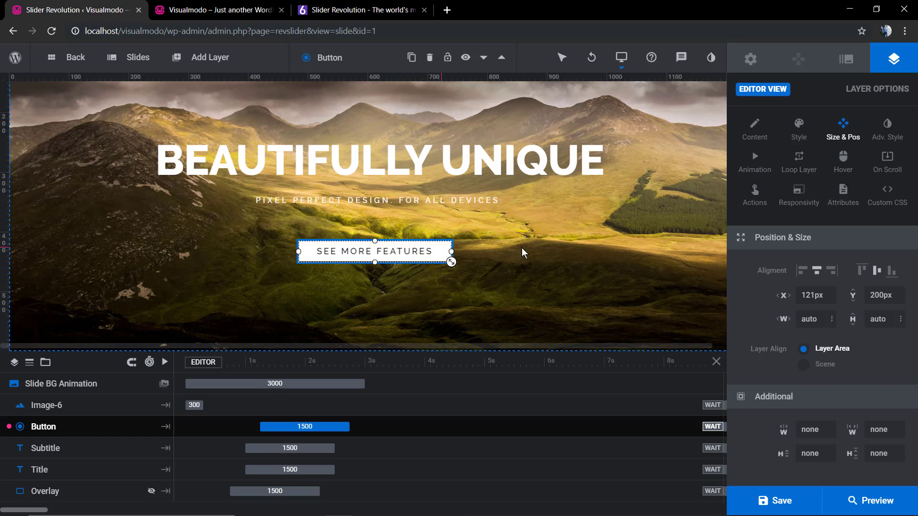
left_click(815, 272)
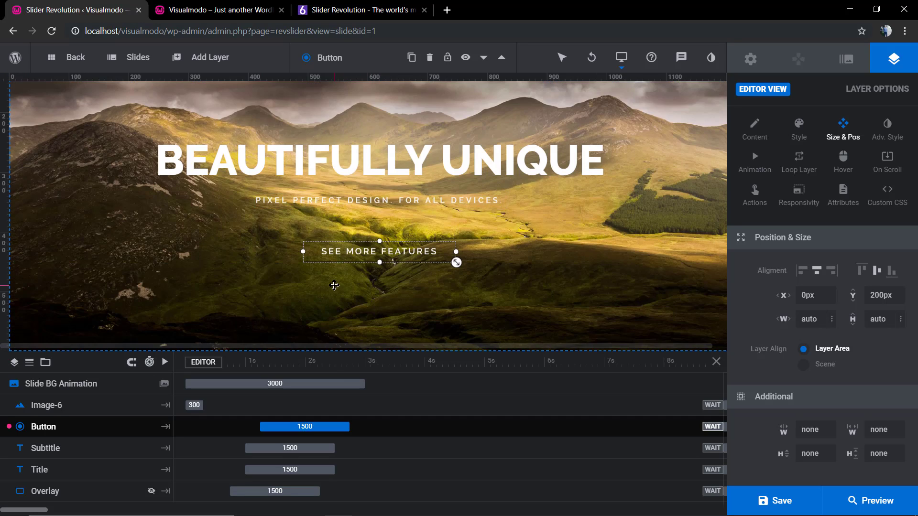
- Centre the lightning-bolt logo horizontally and set its vertical offset to 0px
scroll(334, 289, "up", 2)
left_click(178, 132)
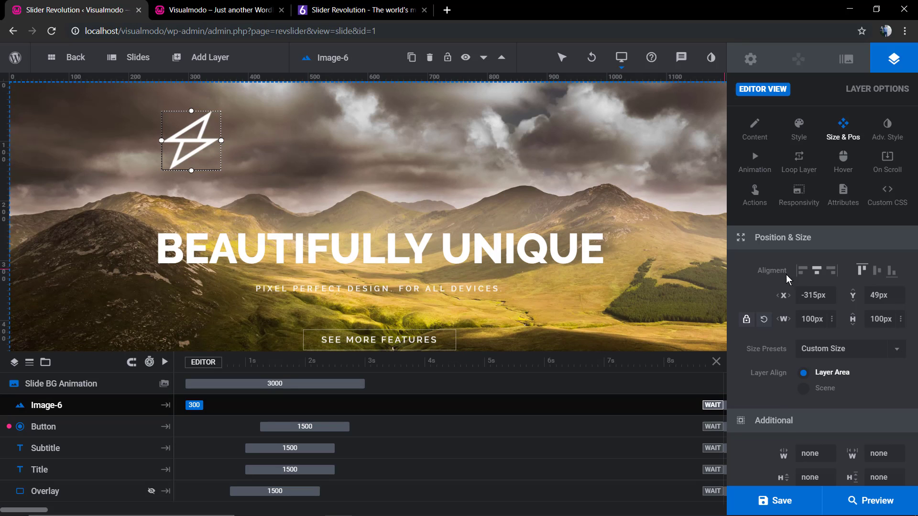
left_click(817, 271)
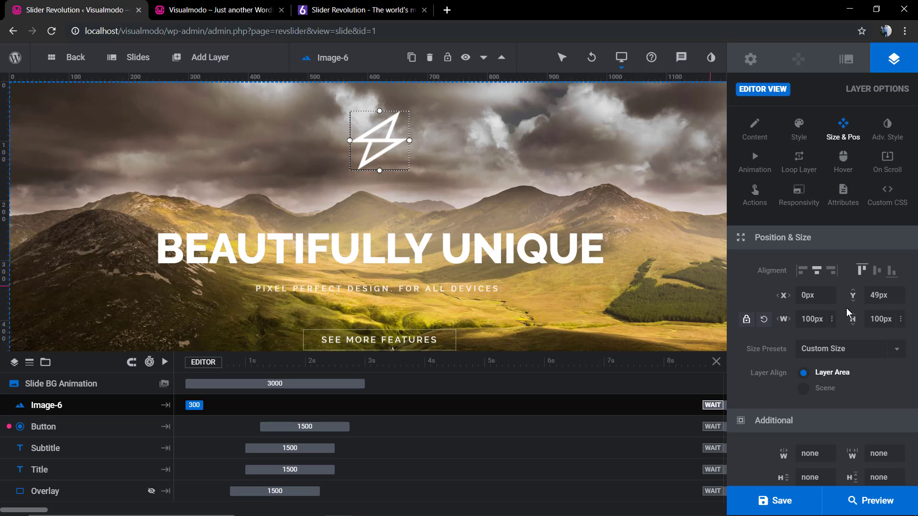
left_click(876, 295)
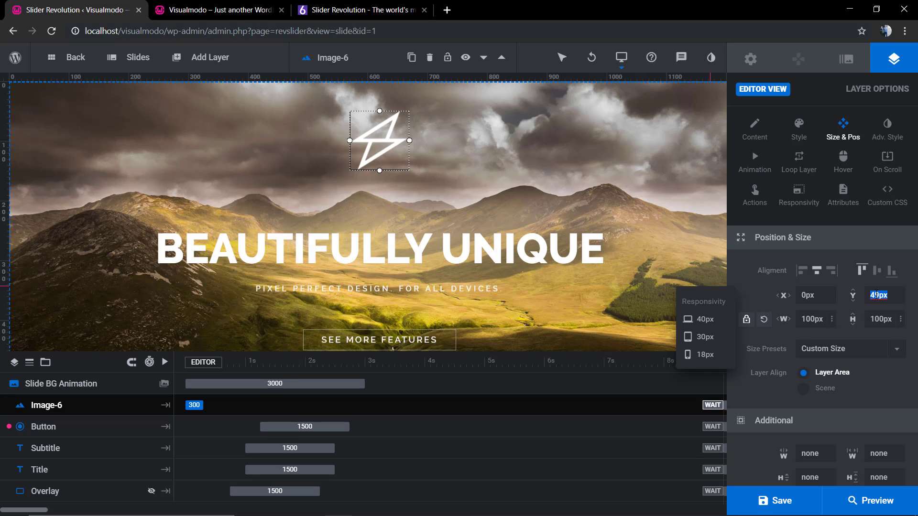
type("0")
left_click_drag(884, 295, 871, 294)
left_click(759, 294)
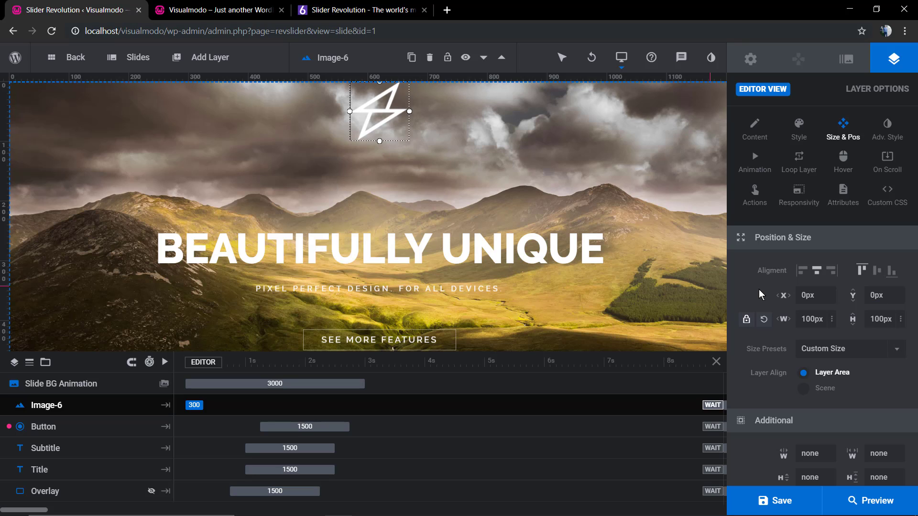
- Lower the logo by trying Y offsets of 60px and 70px, settling on 90px
double_click(874, 296)
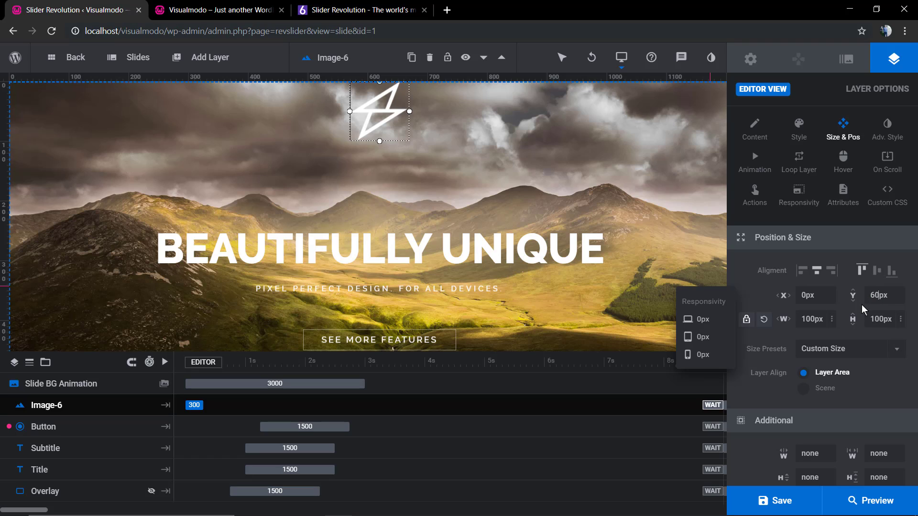
left_click(756, 295)
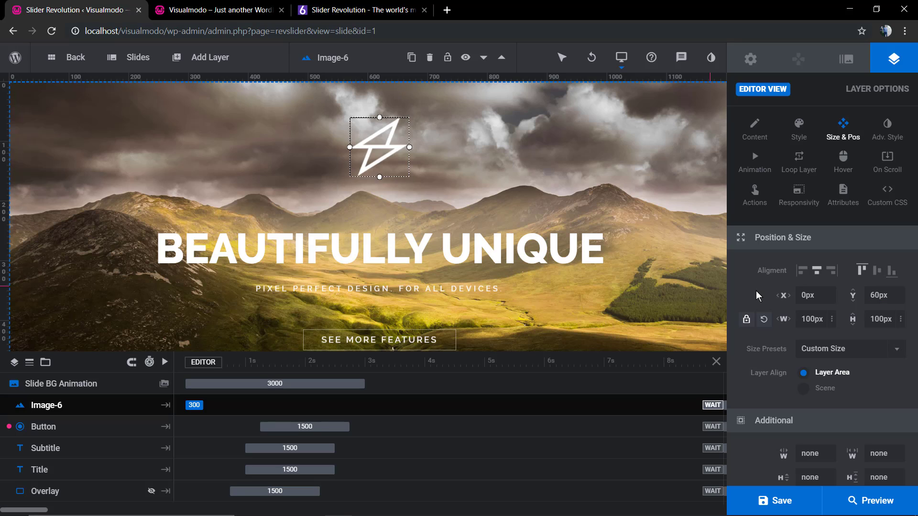
left_click(874, 295)
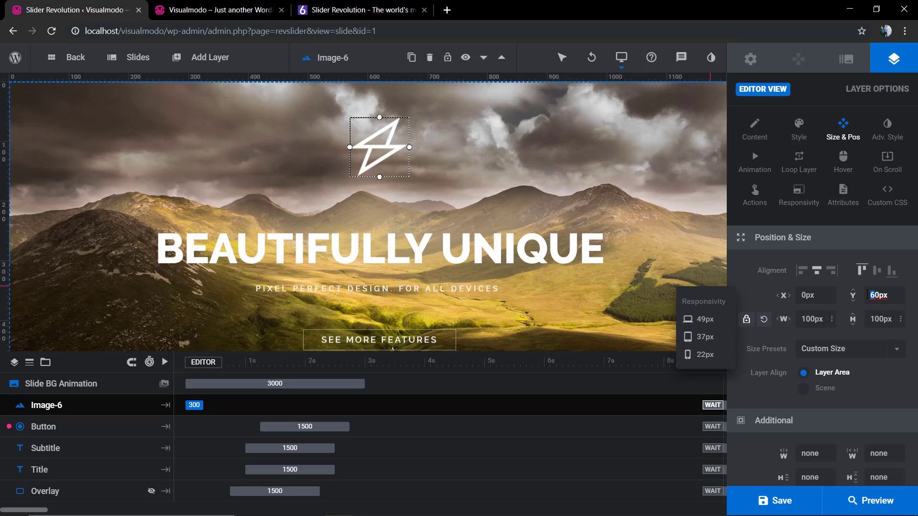
left_click(747, 283)
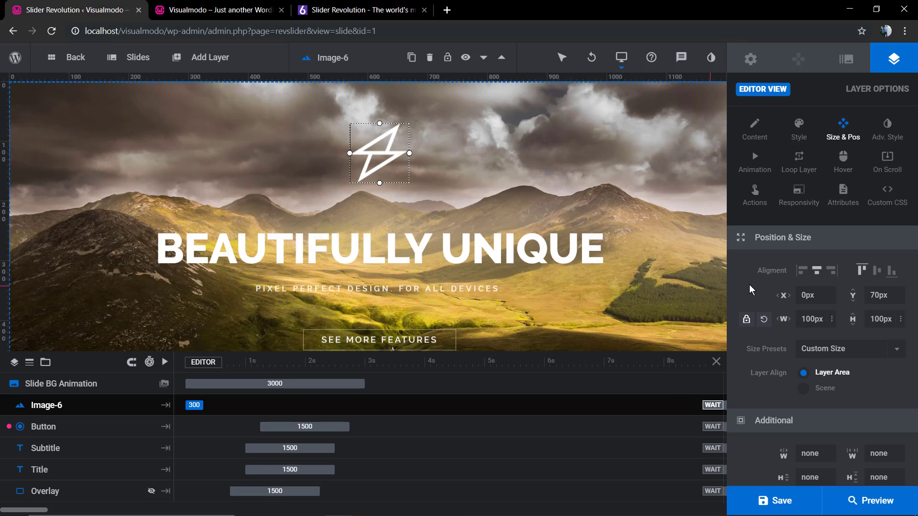
left_click(872, 295)
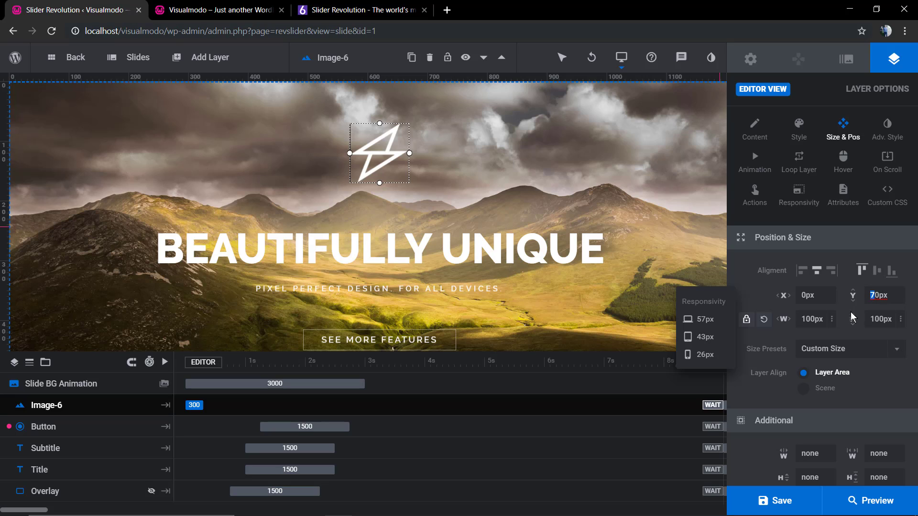
type("9")
left_click(759, 289)
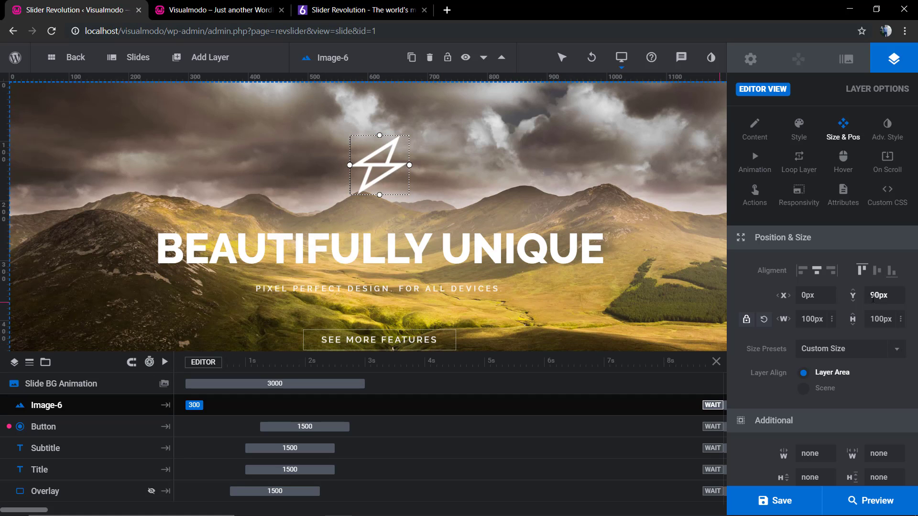
left_click(879, 295)
left_click(878, 295)
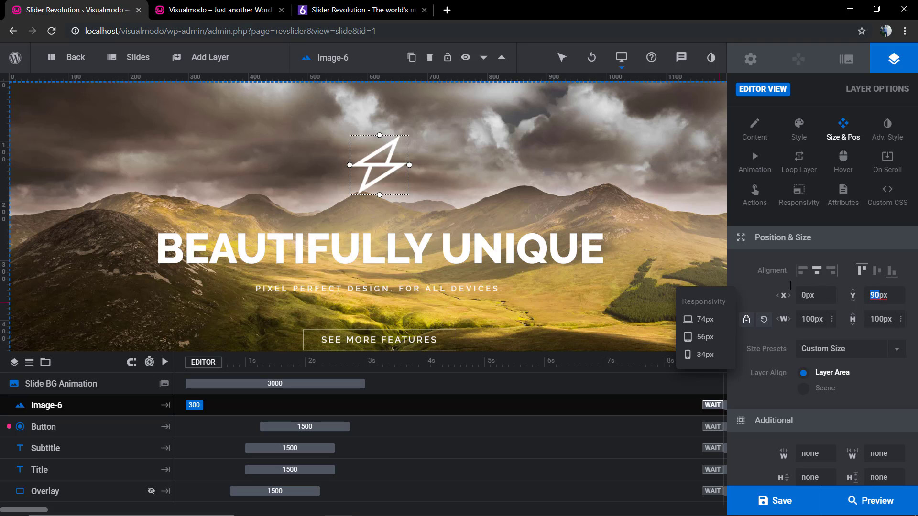
left_click(763, 286)
- Save the slide in the Slider Revolution editor
scroll(377, 144, "down", 2)
scroll(378, 144, "up", 2)
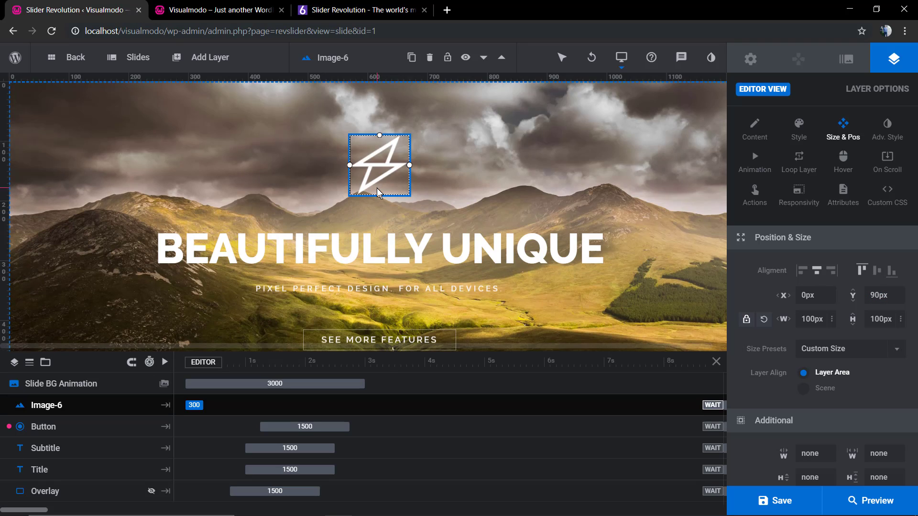
scroll(381, 201, "down", 2)
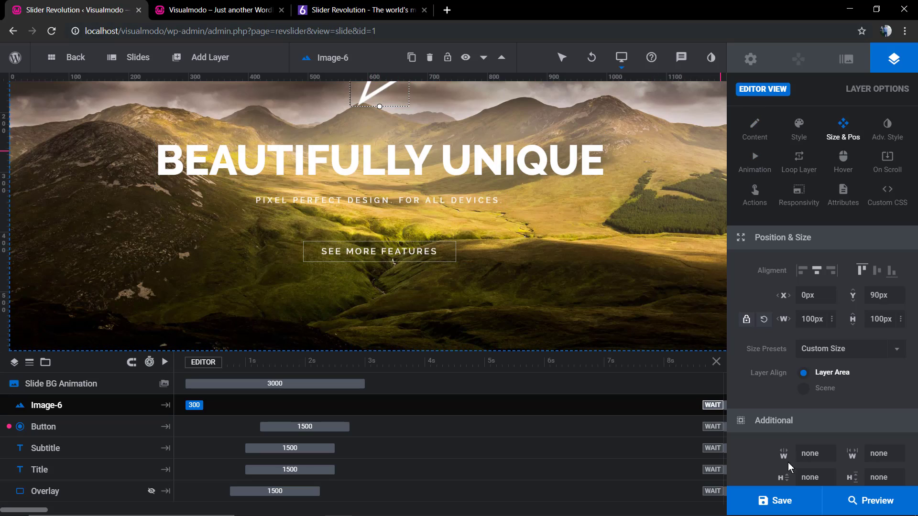
left_click(783, 500)
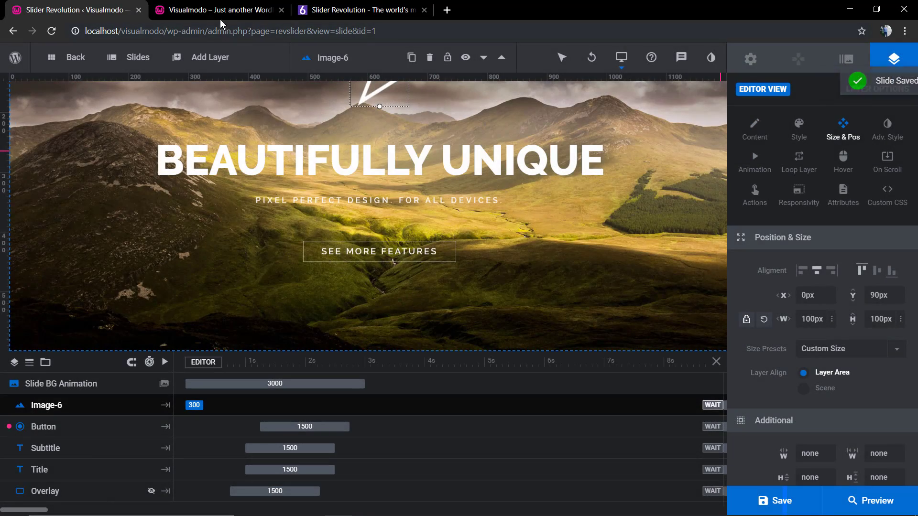
- Reload the live Visualmodo homepage to check the slider, then return to the editor
left_click(220, 11)
key("F5")
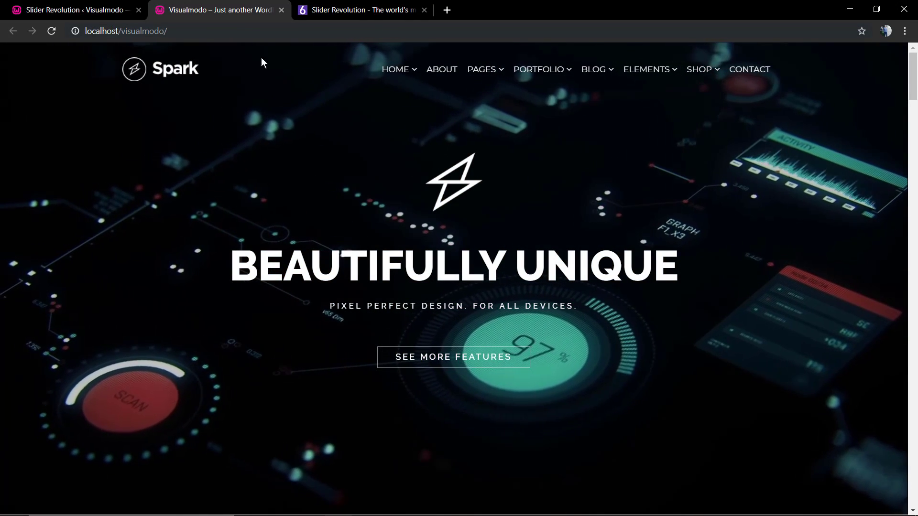
left_click(115, 10)
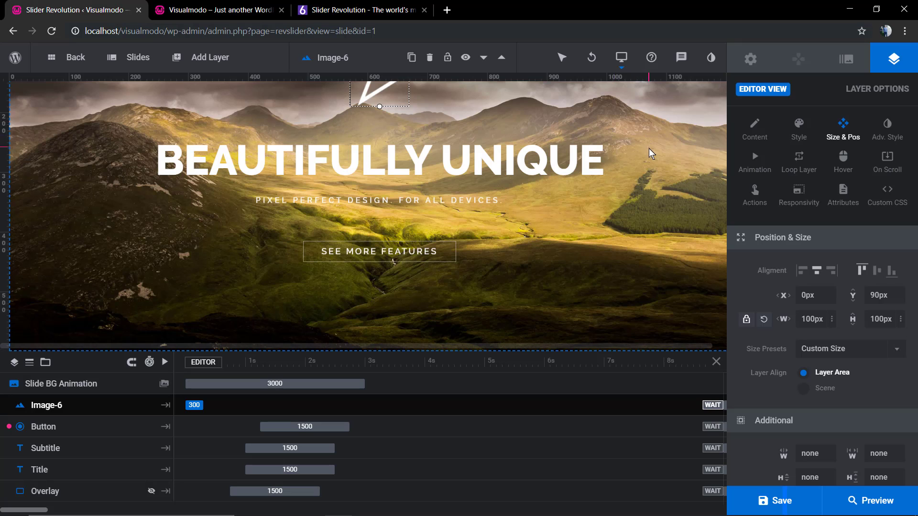
mouse_move(615, 62)
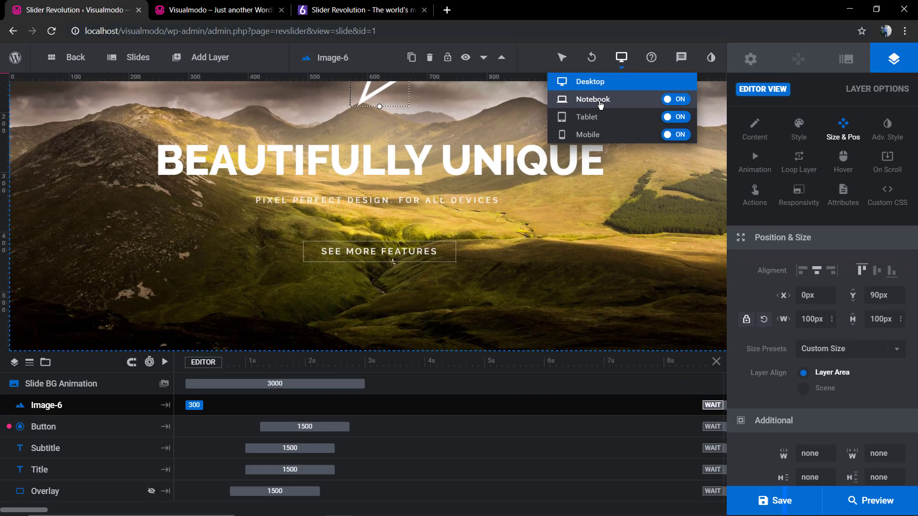
left_click(601, 103)
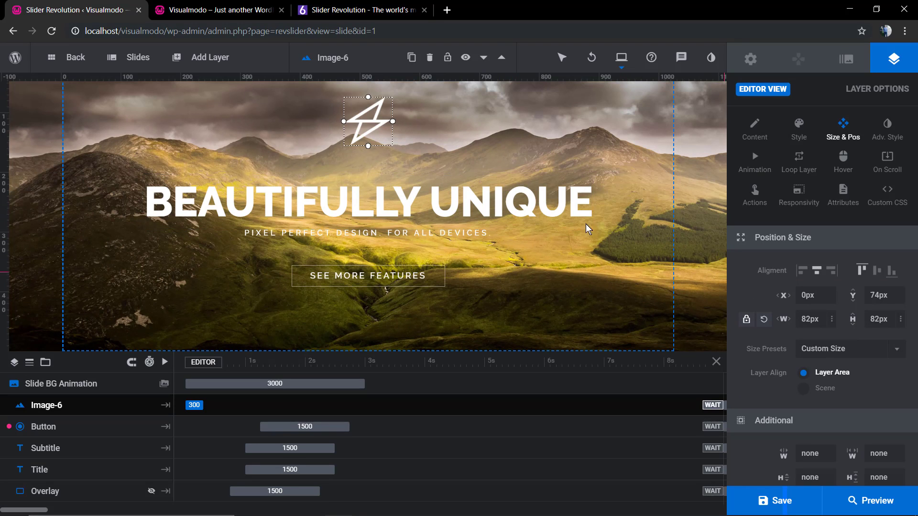
left_click(385, 182)
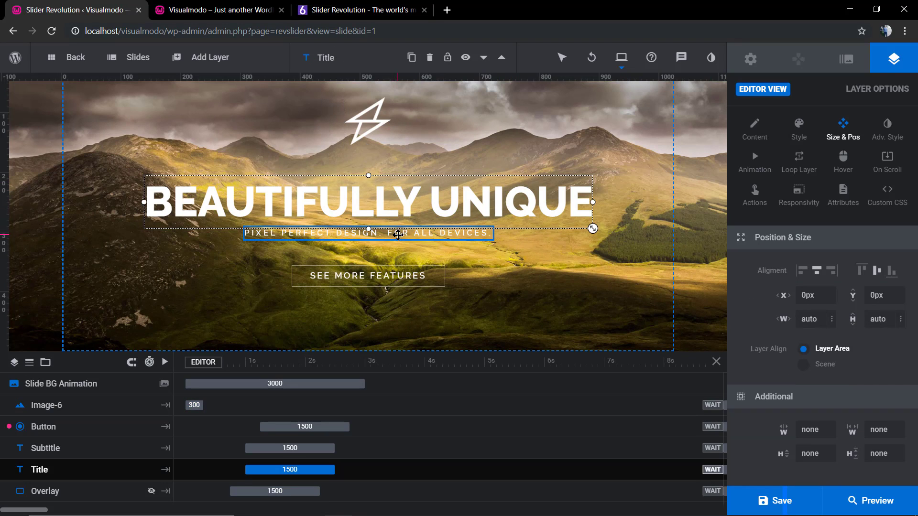
left_click(398, 234)
left_click(404, 277)
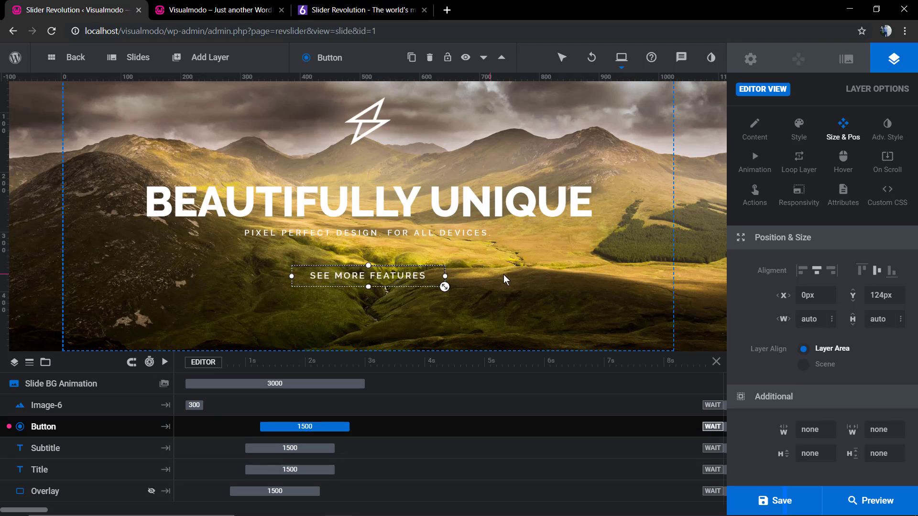
left_click(524, 270)
scroll(710, 107, "up", 1)
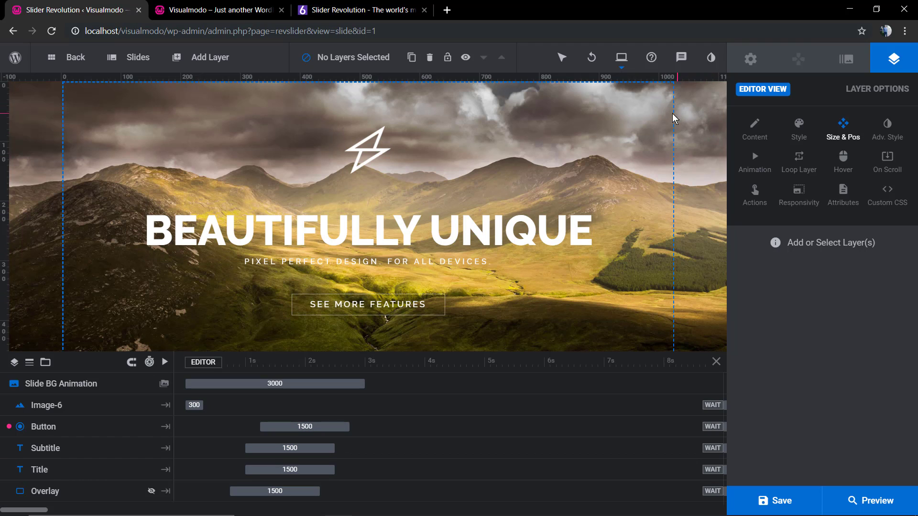
left_click(621, 58)
left_click(610, 120)
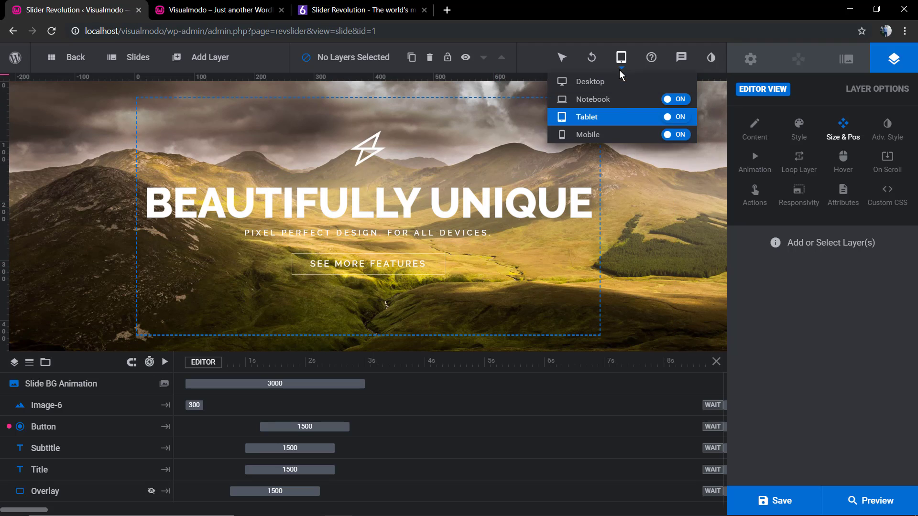
mouse_move(619, 67)
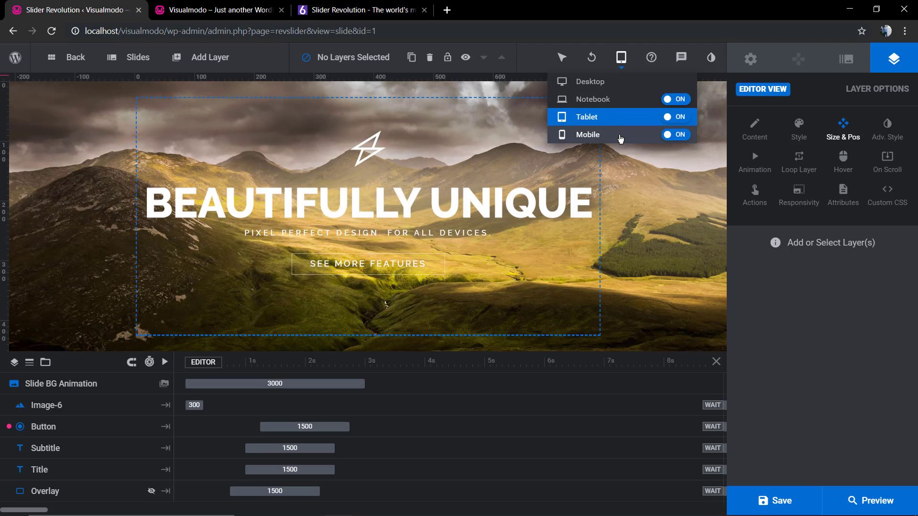
left_click(619, 136)
left_click(419, 195)
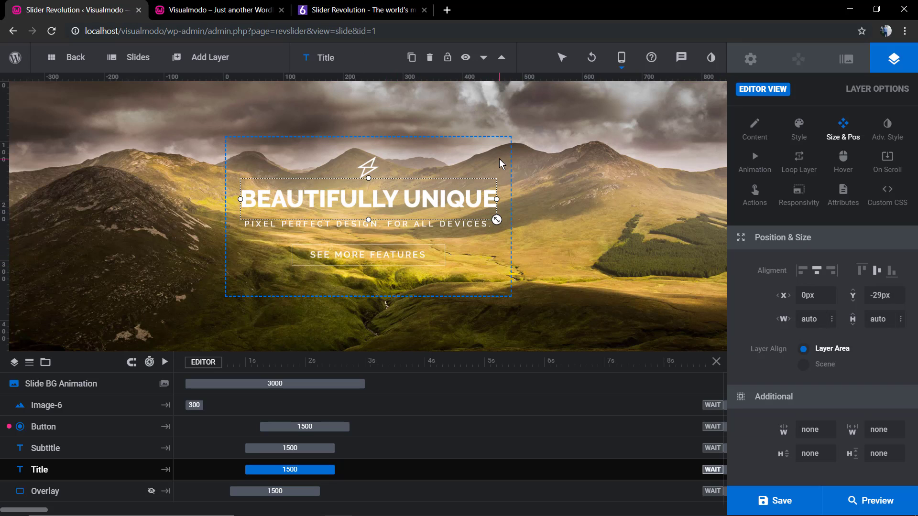
left_click(798, 130)
mouse_move(621, 58)
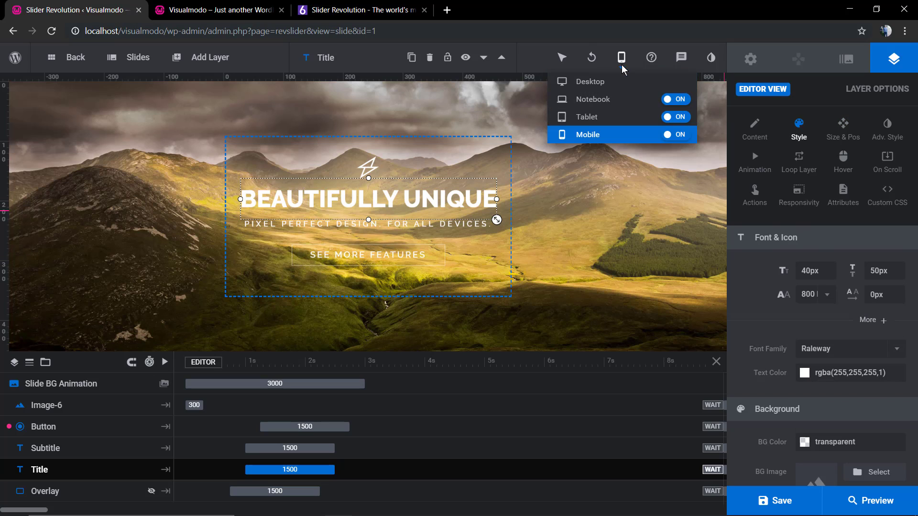
left_click(588, 82)
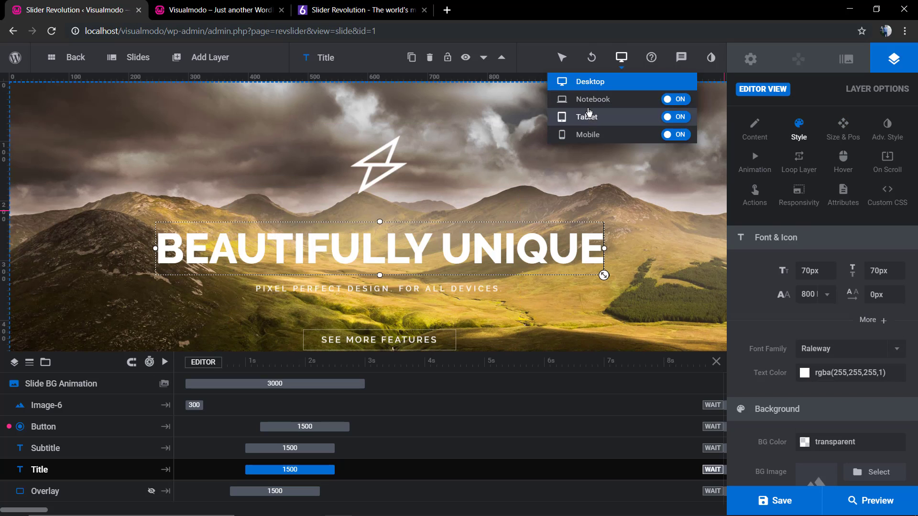